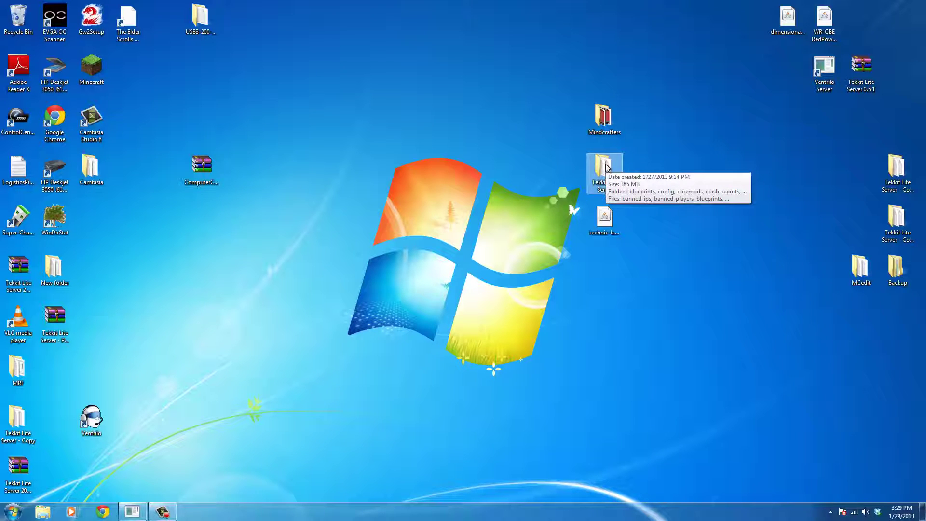
Step: Open the Tekkit Lite Server folder and delete the ForgeModLoader-server-0, ForgeModLoader-server-1 and ForgeModLoader-server-2 log files
double_click(606, 166)
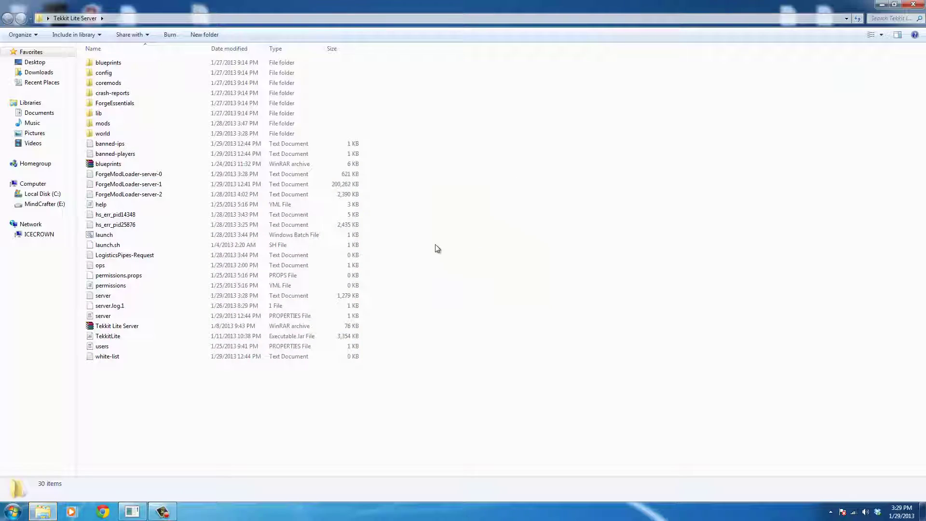
drag(723, 8, 389, 30)
click(340, 198)
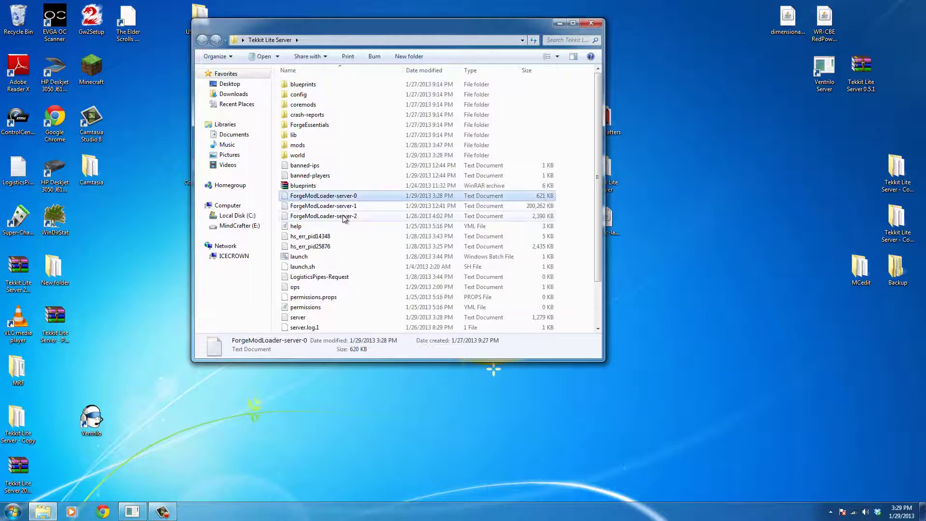
shift+click(344, 218)
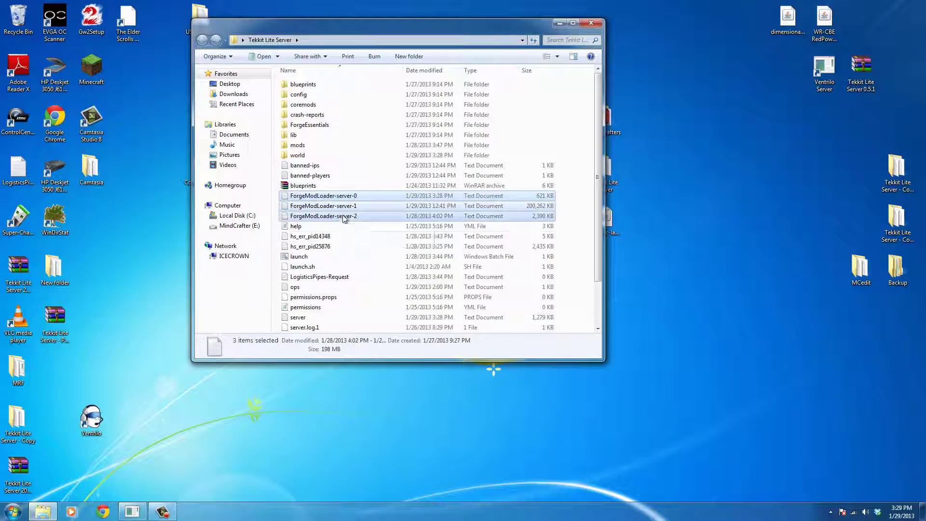
right_click(542, 208)
click(578, 358)
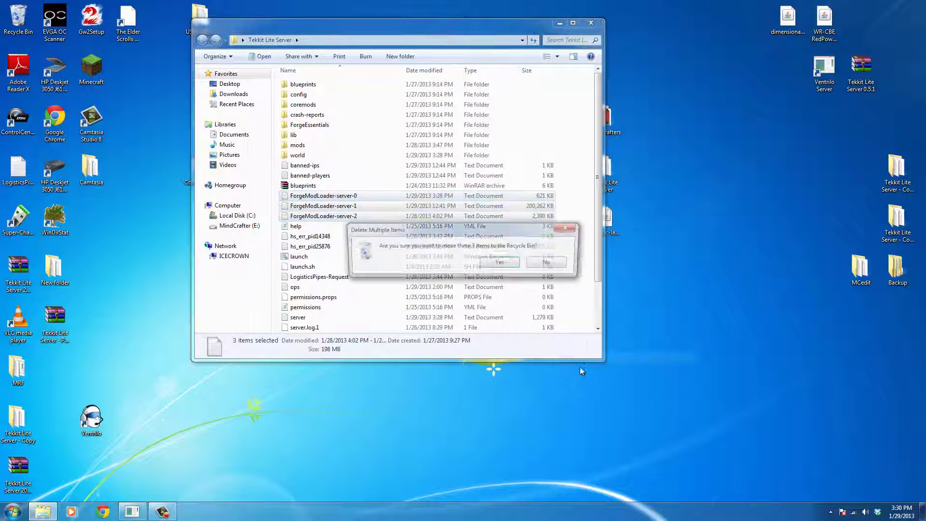
click(500, 262)
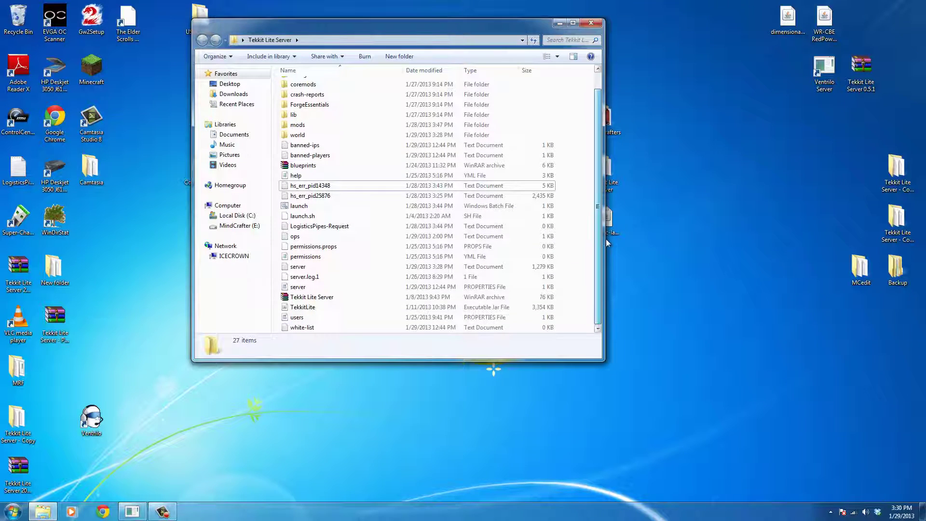
Step: Enlarge the Tekkit Lite Server folder window so the whole file list fits, and close it
scroll(280, 179, down, 1)
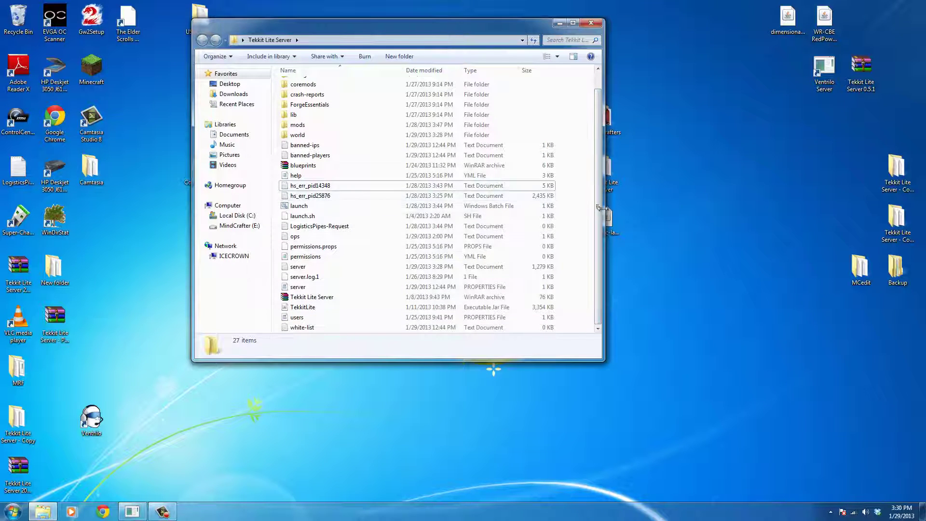
drag(598, 240, 598, 153)
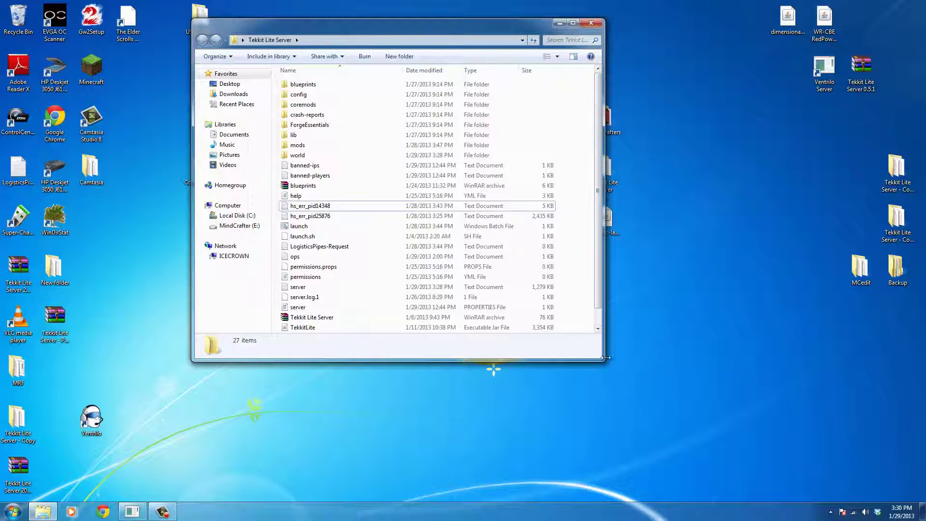
drag(602, 357, 671, 398)
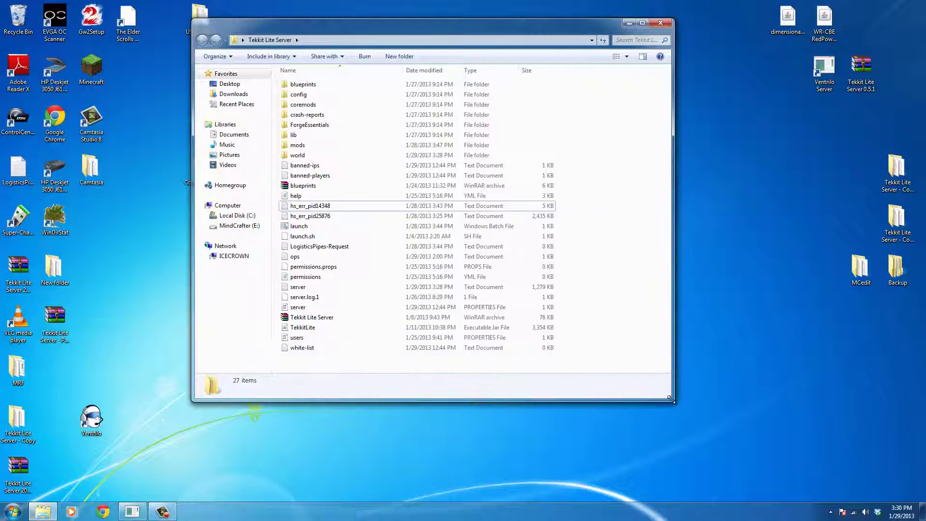
click(660, 23)
click(606, 174)
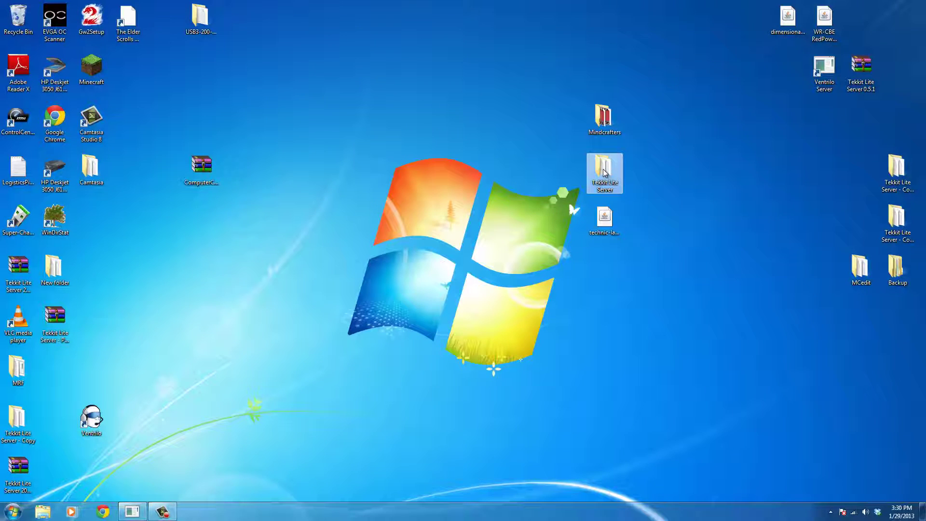
right_click(604, 173)
click(622, 166)
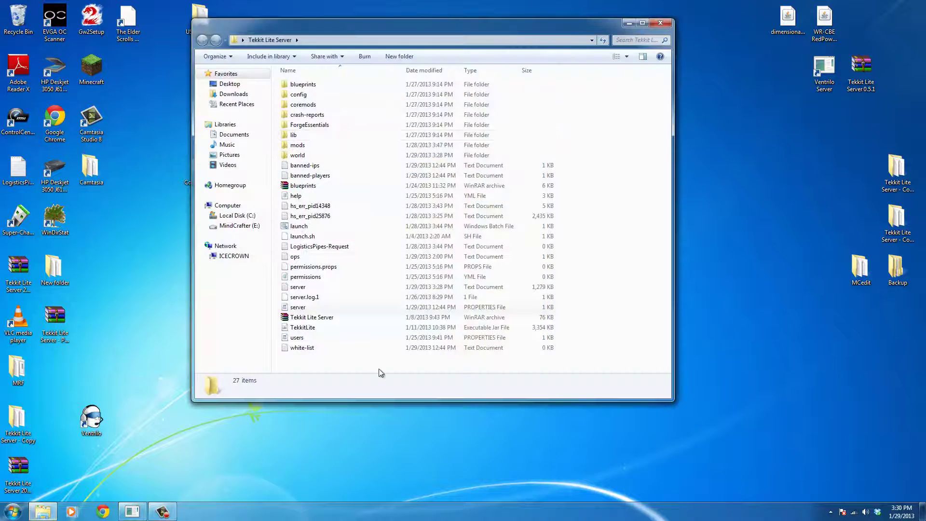
click(660, 23)
Step: Compress the Tekkit Lite Server folder into a RAR archive on the desktop and rename the archive Tekkit Lite Server v0.5.2
right_click(601, 171)
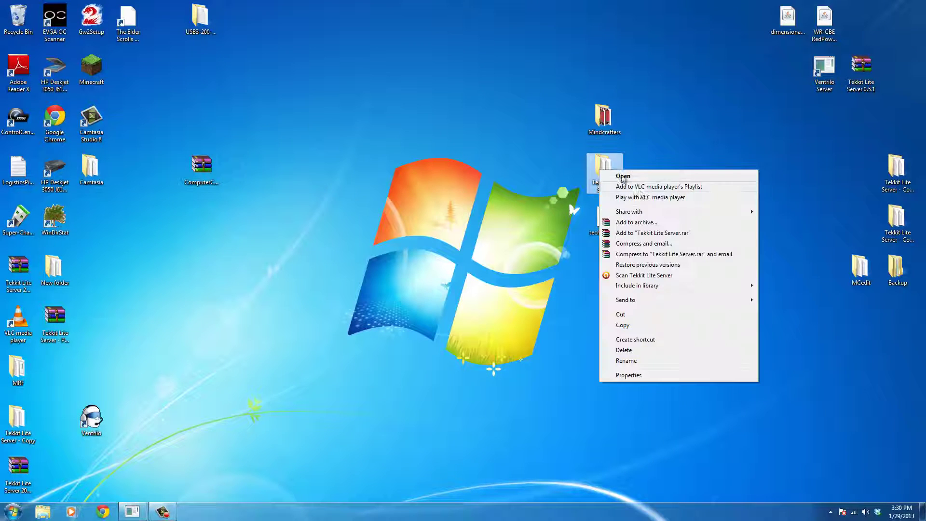
click(672, 233)
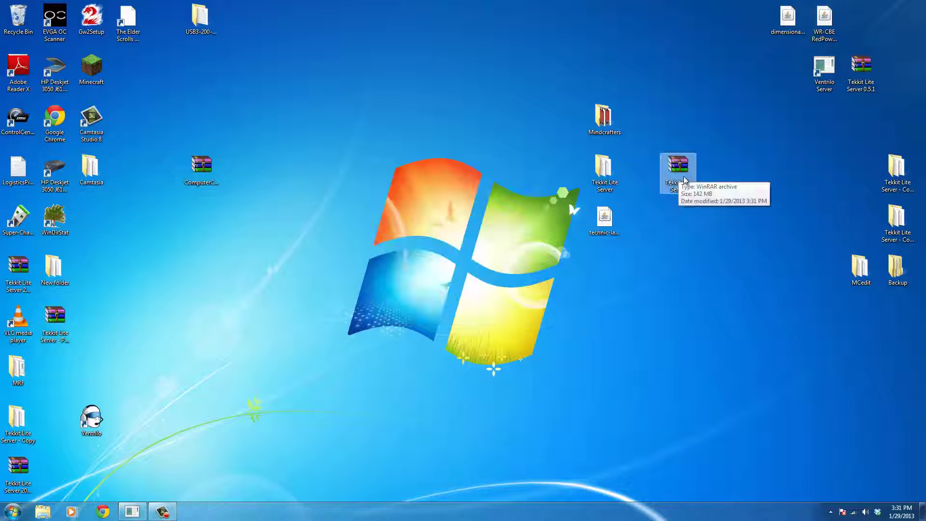
right_click(682, 184)
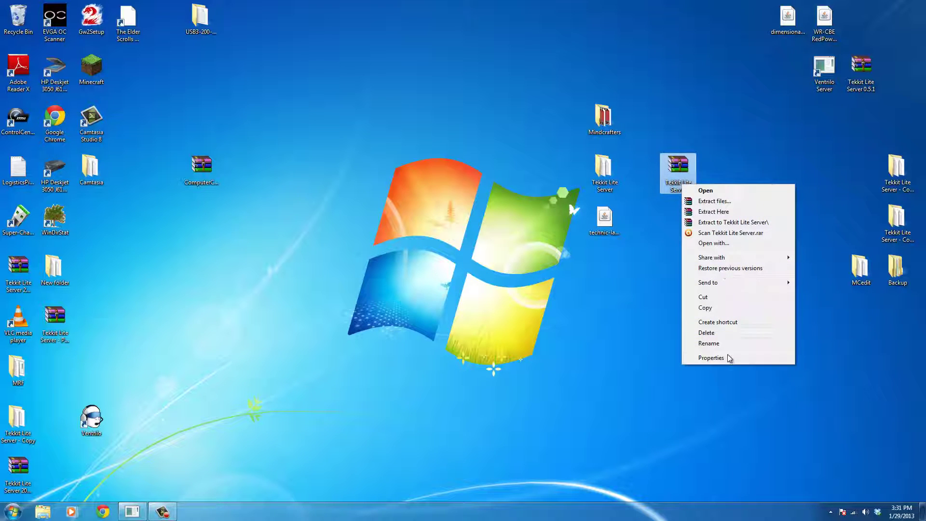
click(721, 344)
key(End)
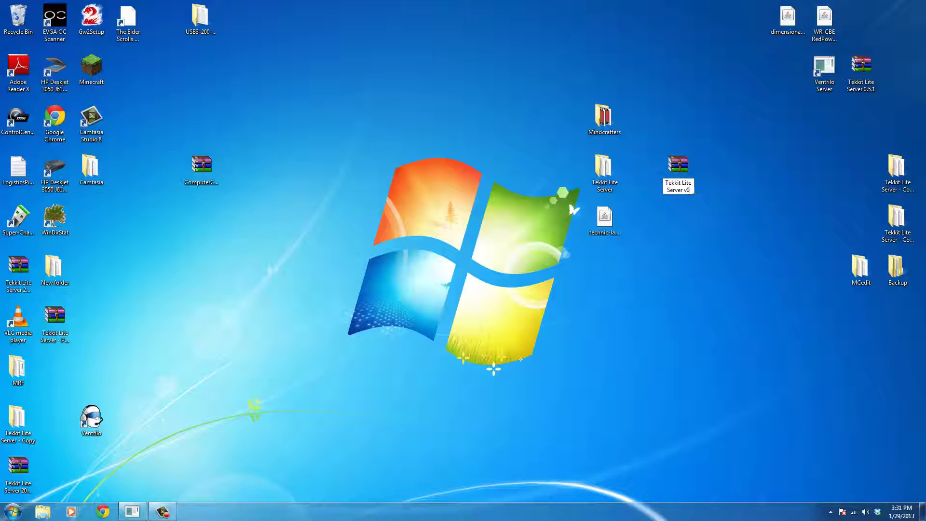
text(v0.5.2)
key(Return)
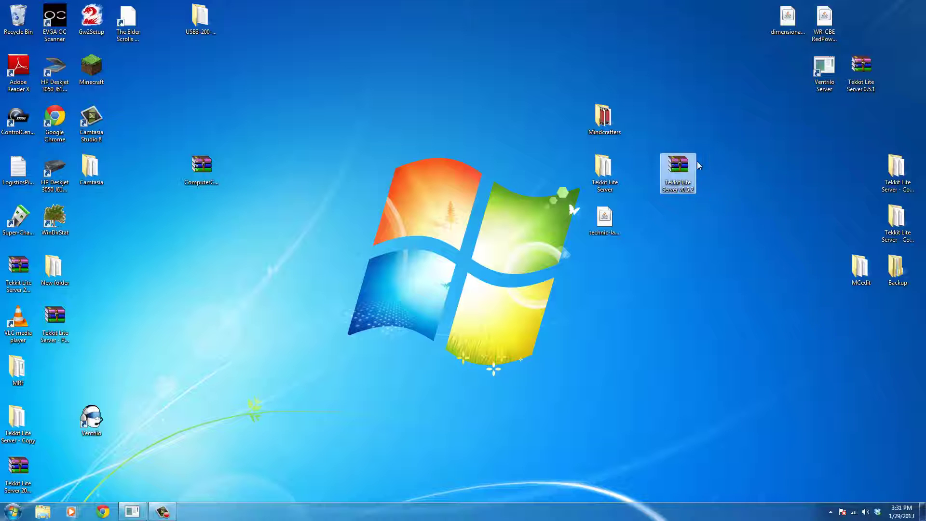
Step: Move the v0.5.2 archive aside on the desktop and place a backup copy of the Tekkit Lite Server folder below it
drag(676, 179, 714, 179)
click(604, 170)
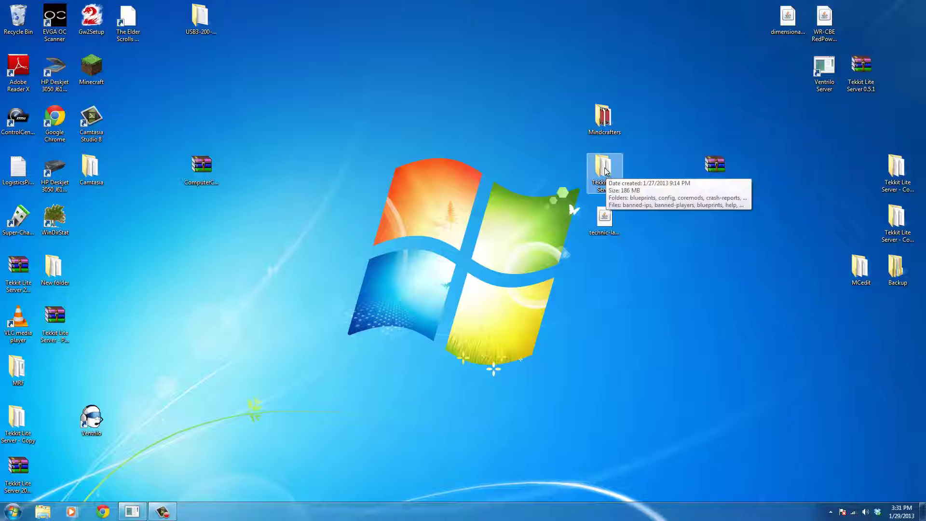
drag(606, 170, 766, 225)
click(701, 183)
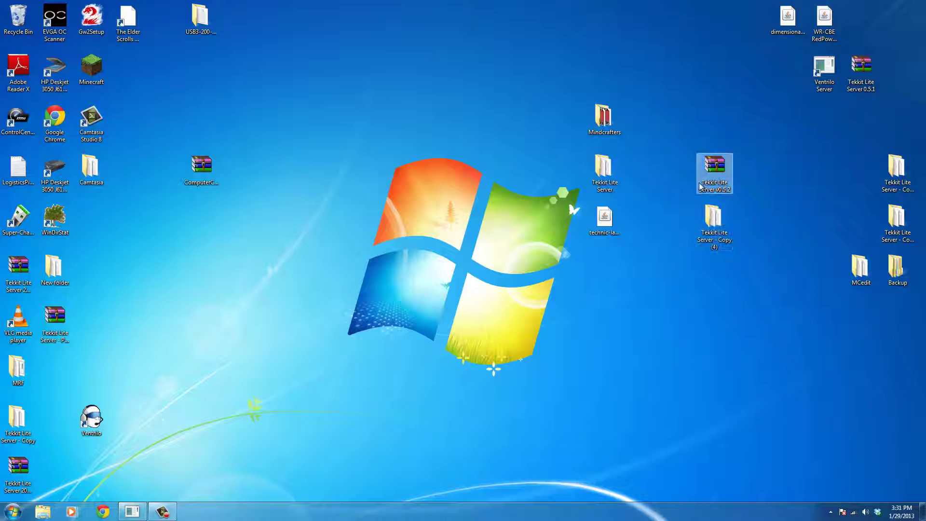
click(597, 167)
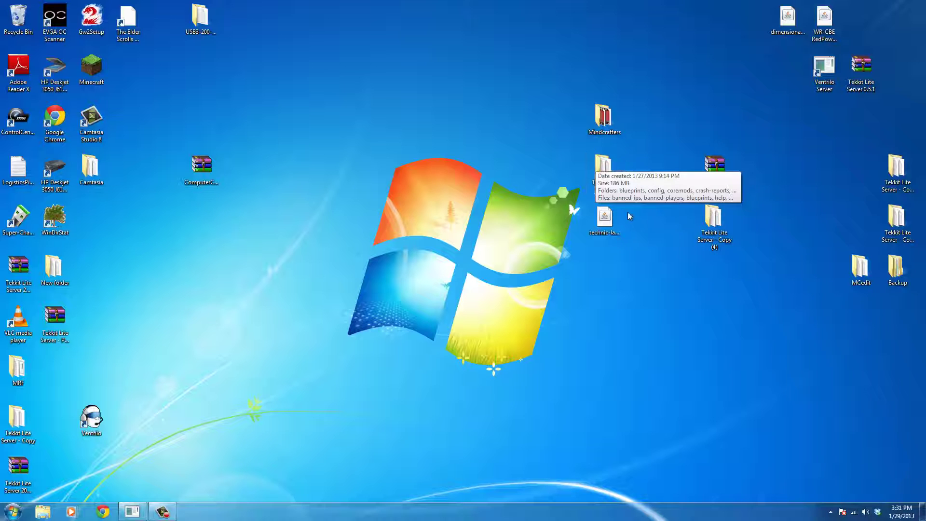
click(682, 134)
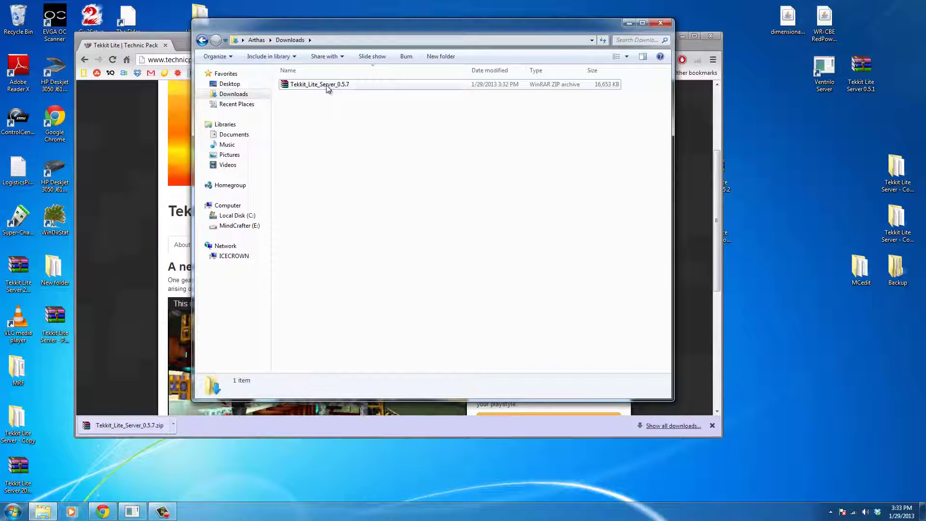
Step: Extract the Tekkit_Lite_Server_0.5.7 archive directly into the Downloads folder
right_click(327, 87)
click(355, 113)
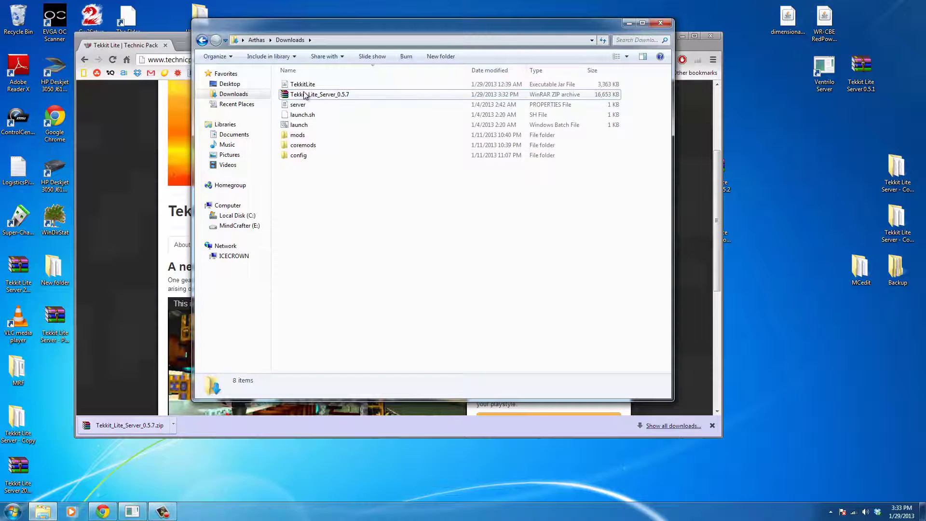
click(494, 126)
Step: Minimize the browser, open the Tekkit Lite Server folder, and arrange its window so the Downloads file list stays accessible
drag(578, 29, 502, 31)
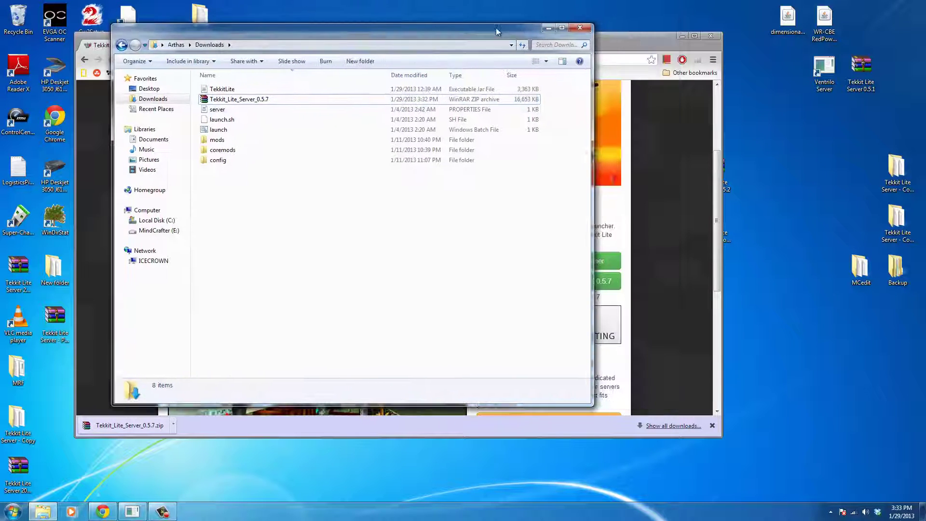
click(680, 39)
double_click(713, 219)
drag(596, 88, 752, 151)
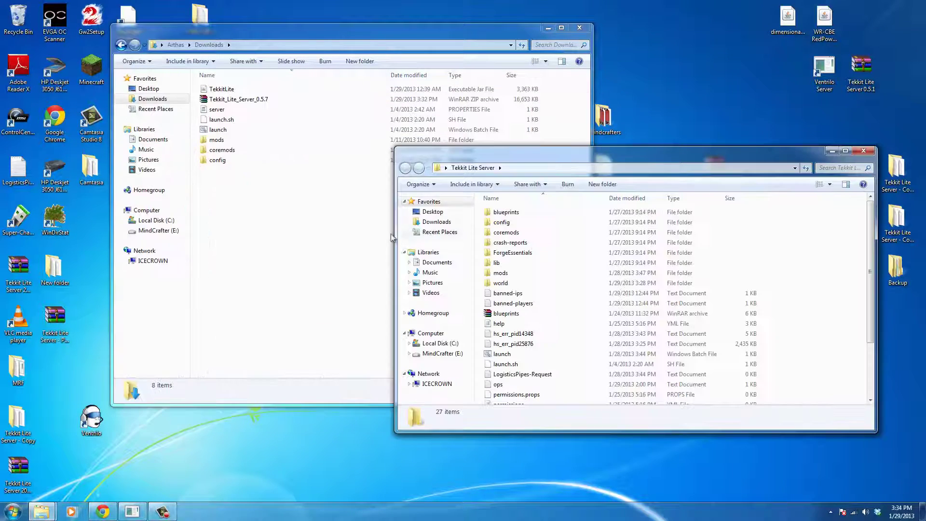
Step: Select the extracted mods, coremods and config folders together with the TekkitLite jar file in Downloads
click(223, 164)
drag(232, 170, 227, 141)
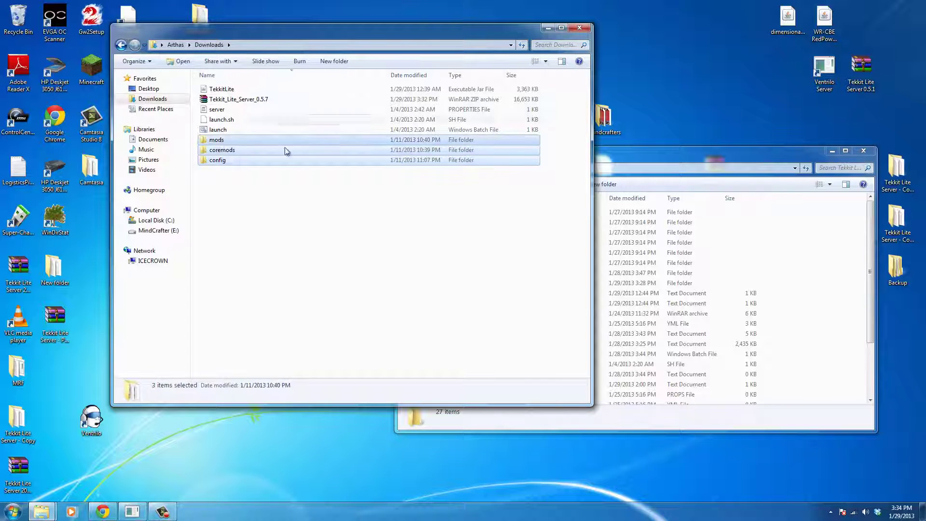
ctrl+click(224, 91)
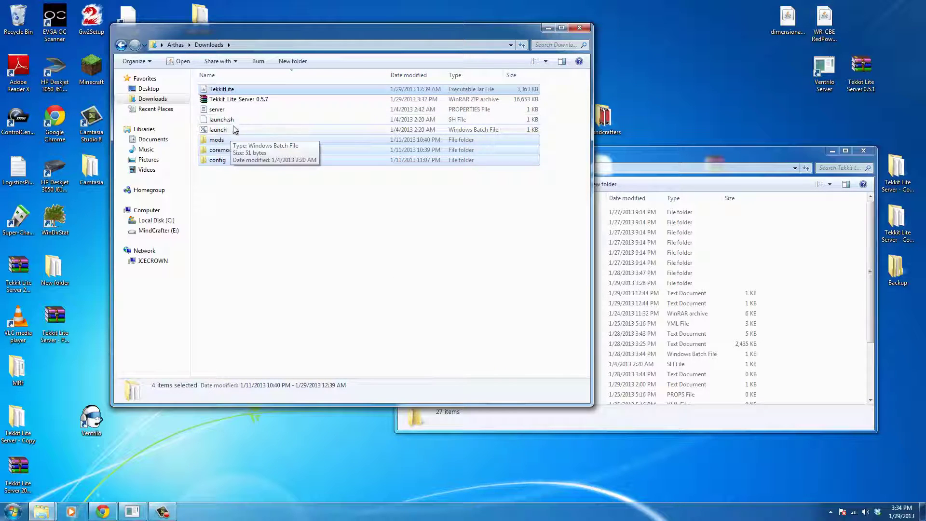
Step: Delete the old config, coremods and mods folders and the old TekkitLite jar file from the Tekkit Lite Server folder
click(685, 157)
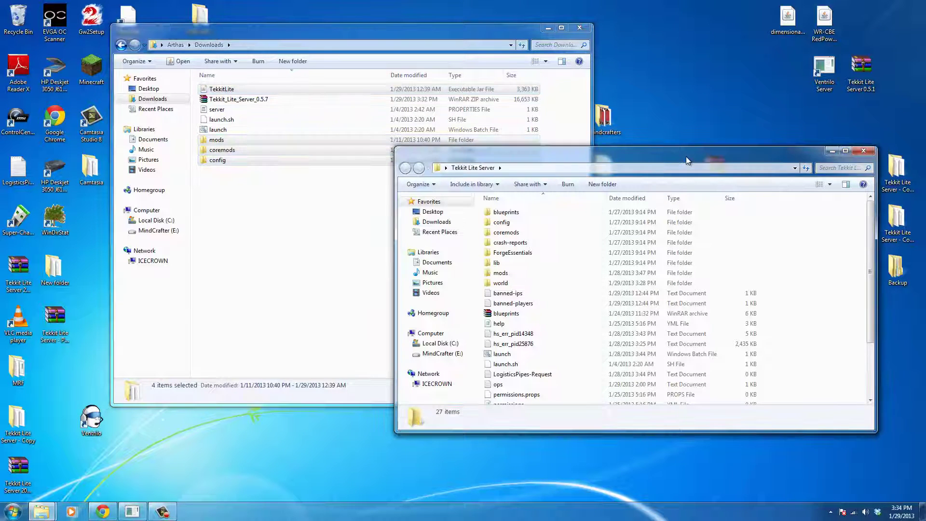
click(514, 234)
ctrl+click(509, 222)
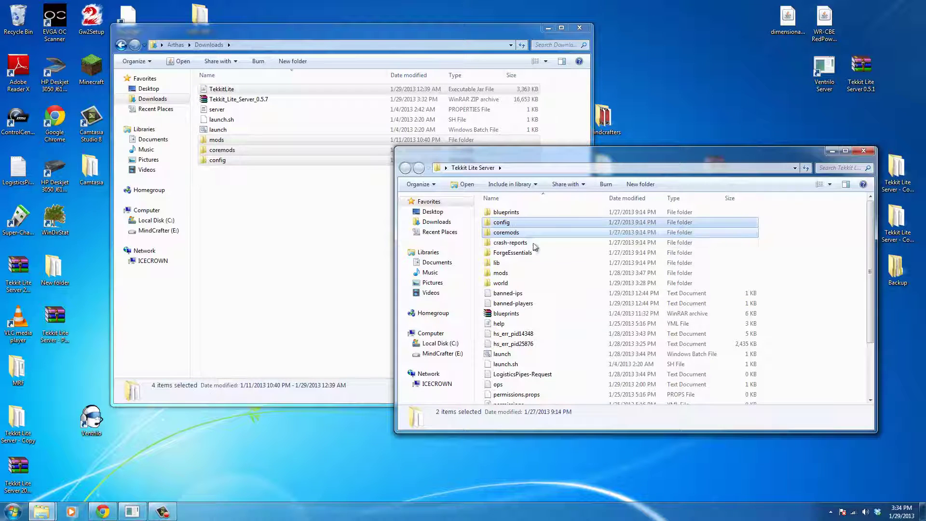
ctrl+click(501, 273)
scroll(506, 299, down, 3)
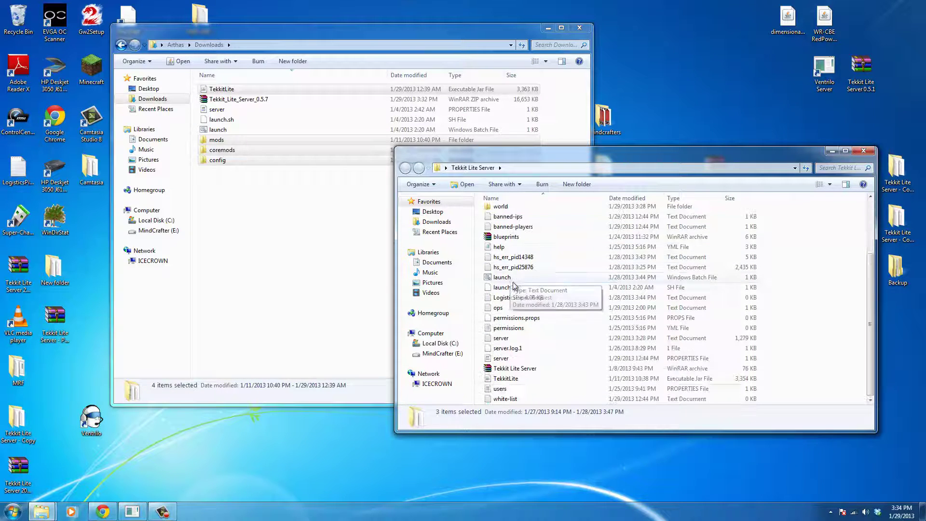
ctrl+click(515, 381)
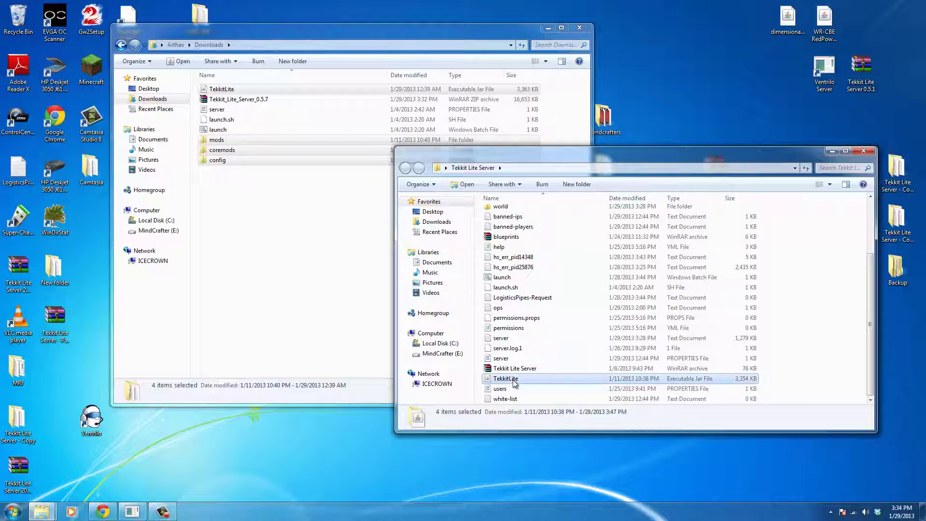
right_click(515, 381)
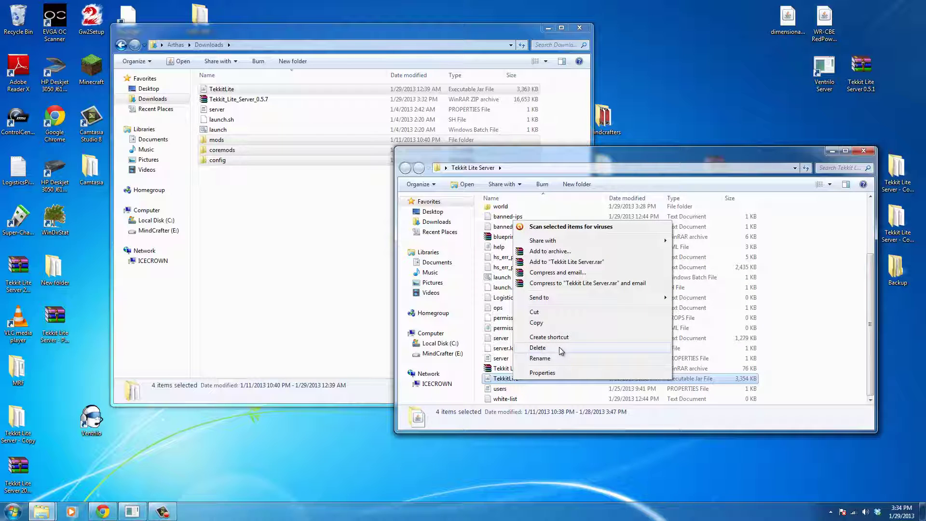
click(559, 346)
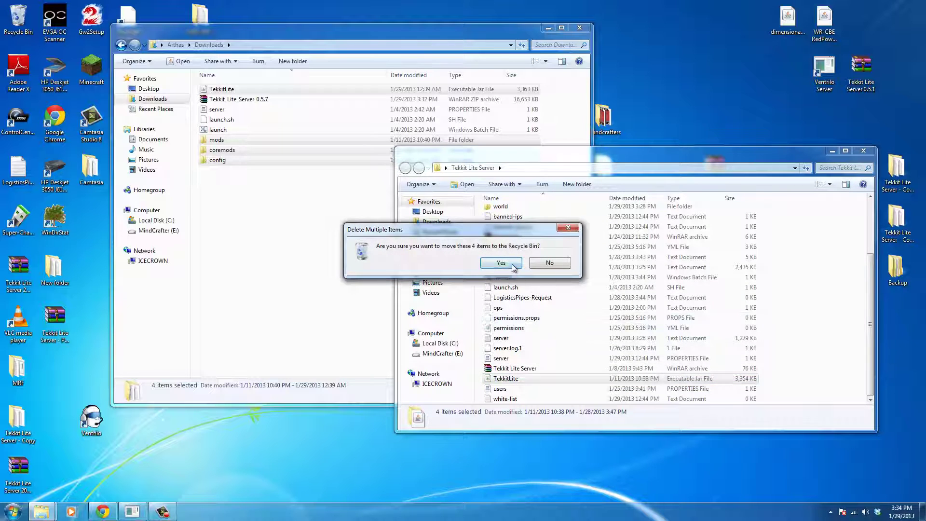
key(Return)
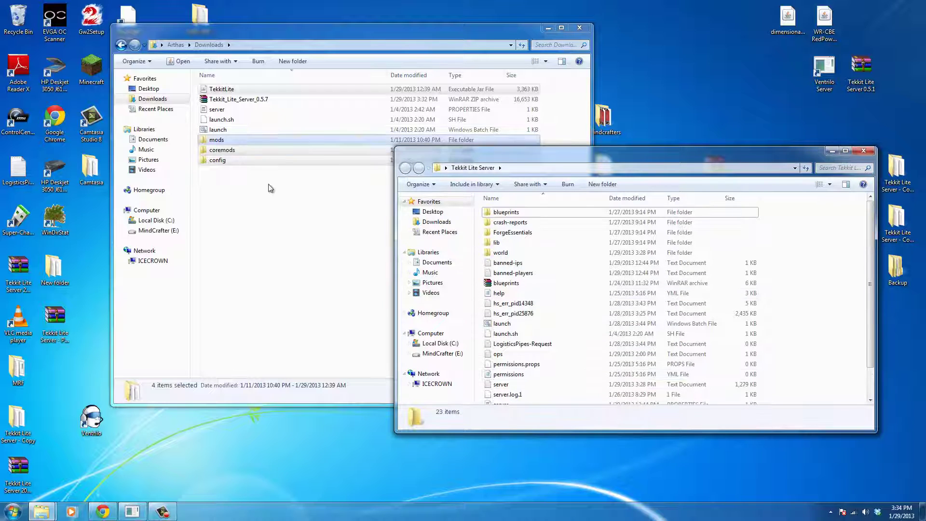
Step: Move the selected mods, coremods and config folders and the TekkitLite jar from Downloads into the Tekkit Lite Server folder and check the file list
drag(213, 166, 589, 300)
click(634, 319)
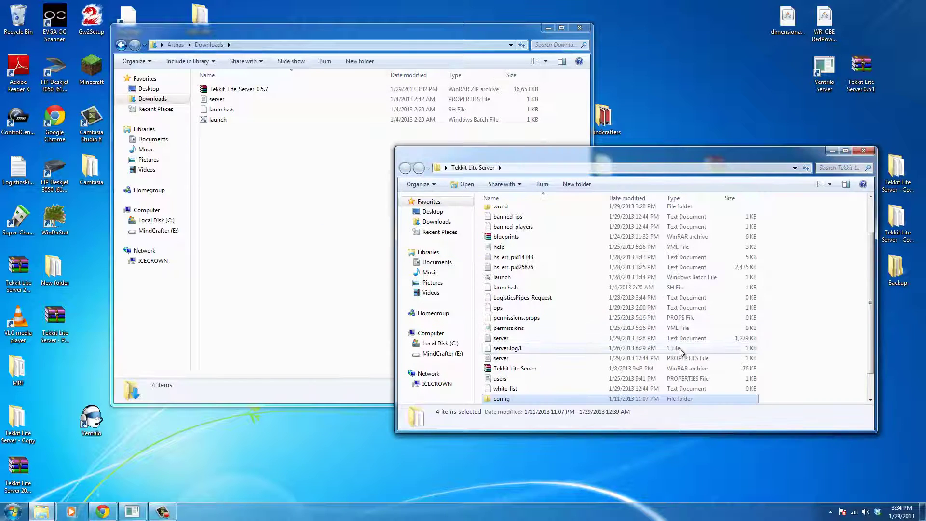
scroll(562, 310, up, 2)
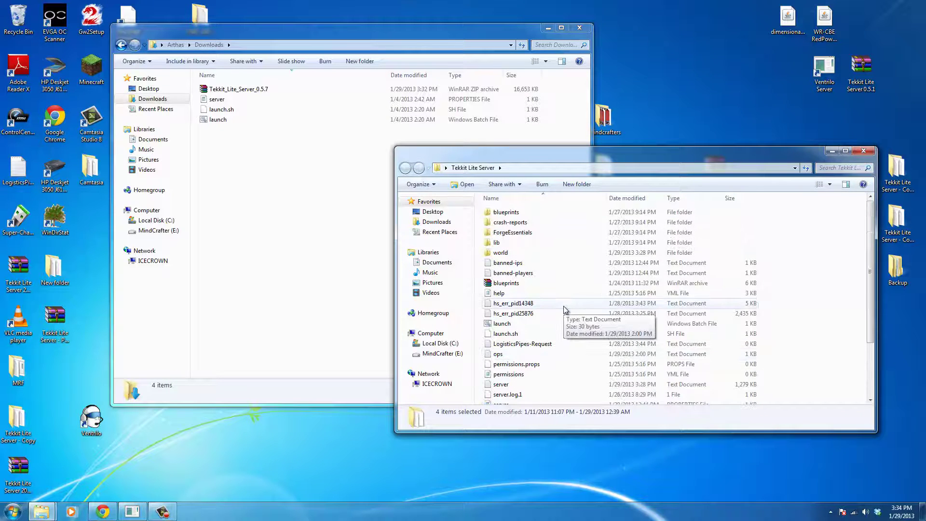
drag(791, 157, 667, 87)
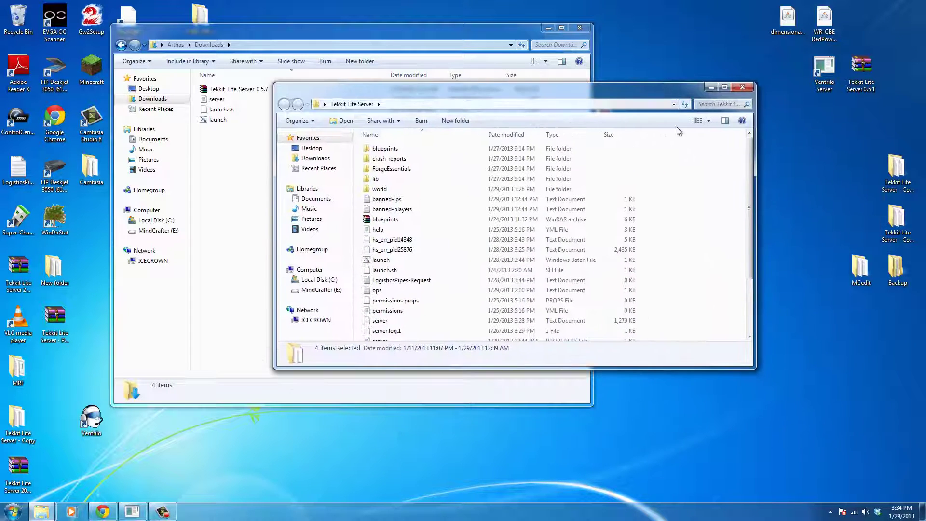
scroll(750, 246, down, 3)
scroll(753, 253, down, 1)
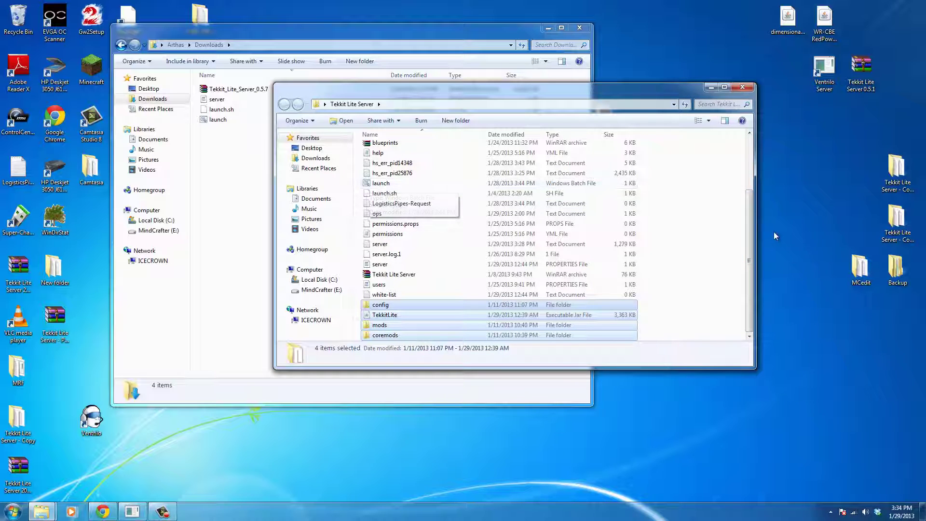
Step: Start the updated server with the launch batch file in the Tekkit Lite Server folder and check its console output
scroll(746, 224, up, 1)
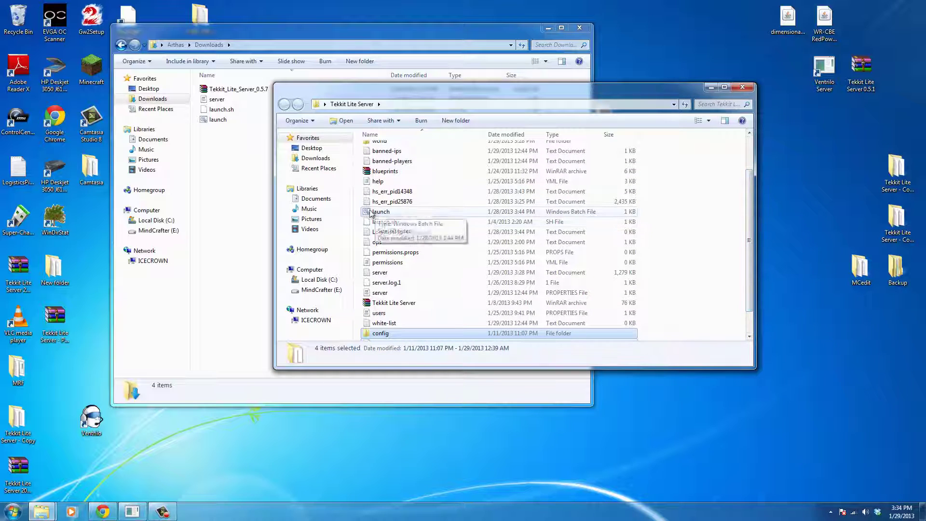
double_click(386, 212)
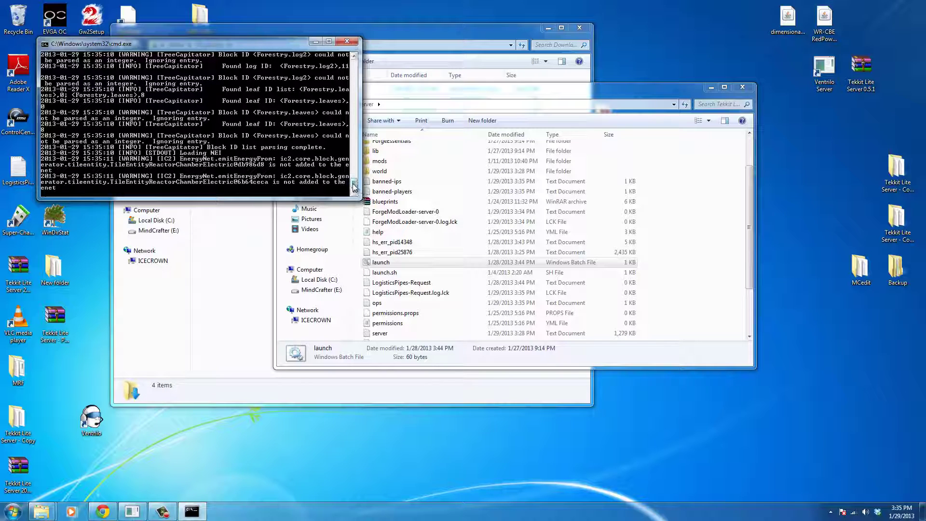
mouse_move(353, 185)
mouse_down()
mouse_move(357, 63)
mouse_move(352, 195)
mouse_up()
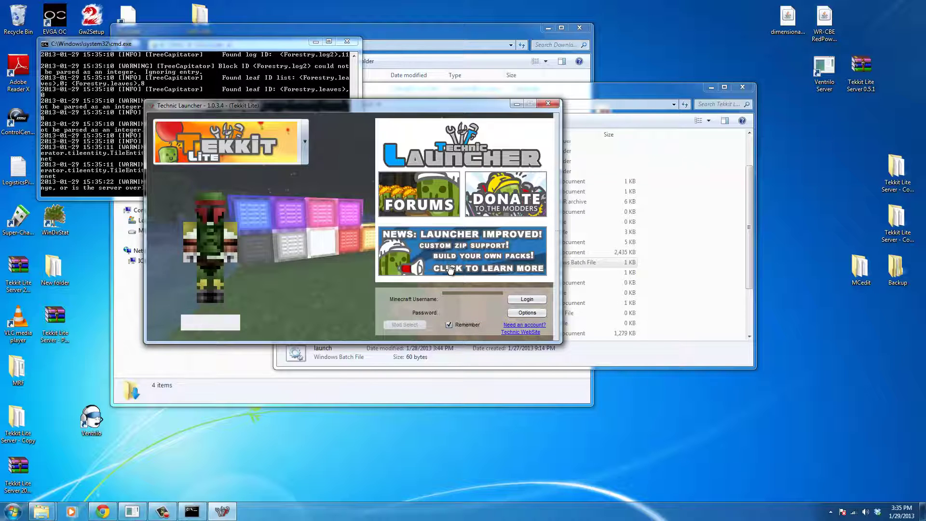
Step: In the Technic Launcher settings, set the Tekkit Lite modpack to always use recommended builds and save the change
click(539, 316)
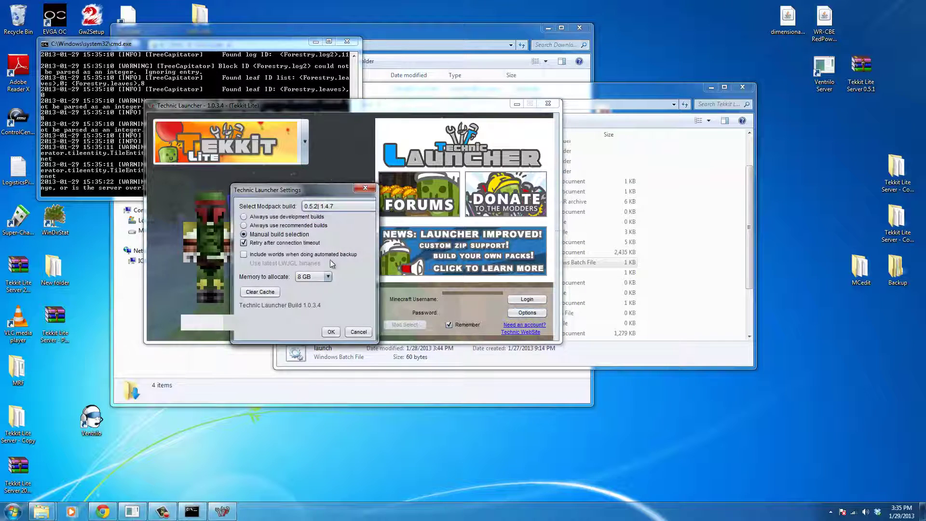
click(336, 208)
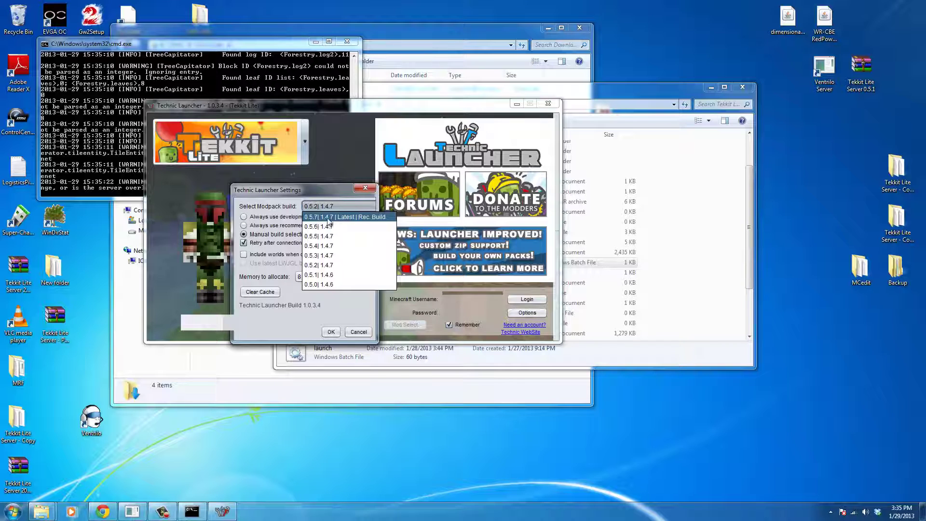
click(262, 228)
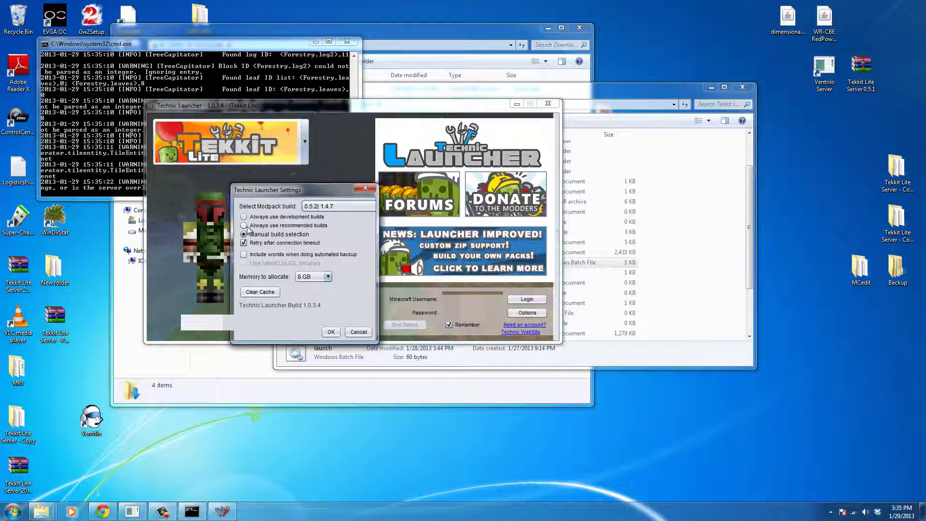
click(244, 225)
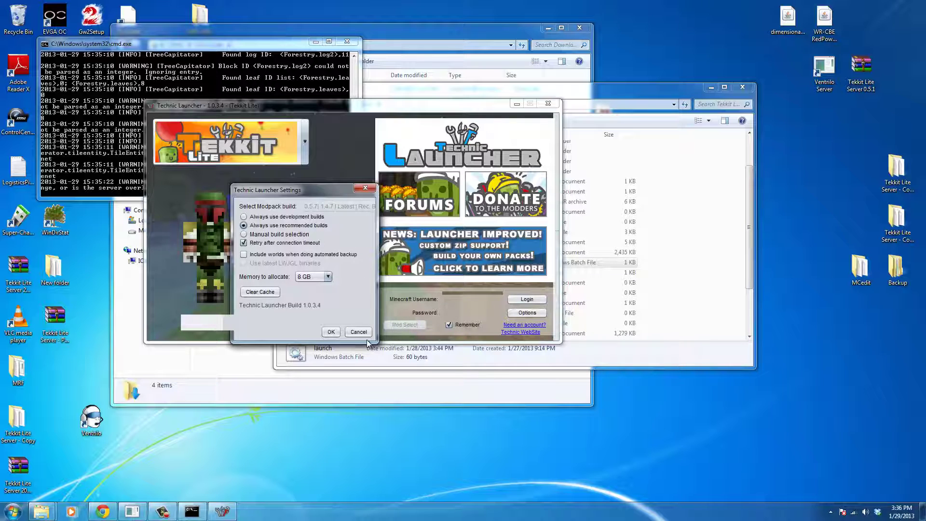
click(332, 334)
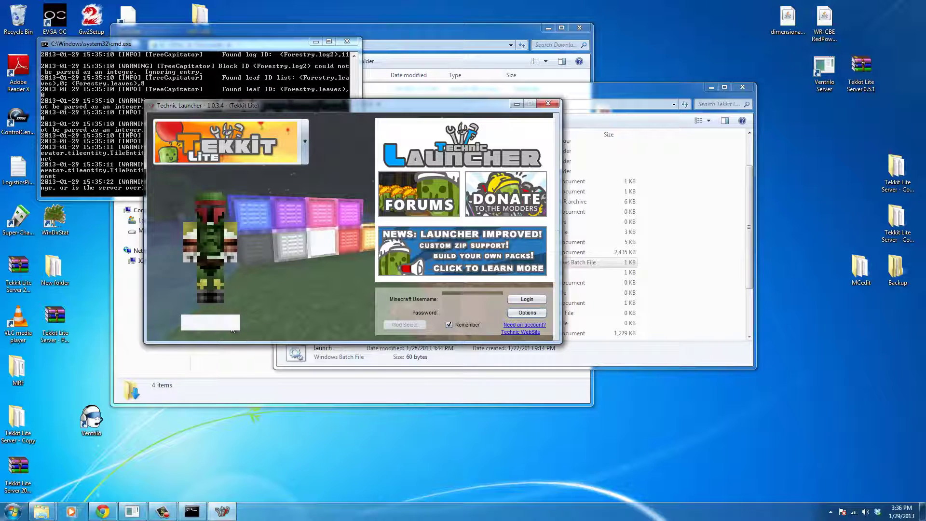
Step: Log in with the saved account and accept the Tekkit Lite client update
click(230, 327)
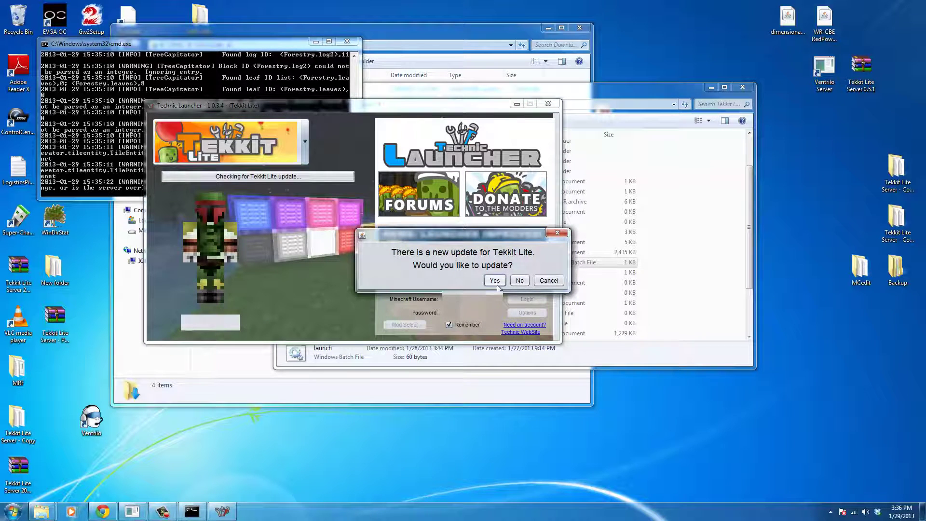
click(494, 281)
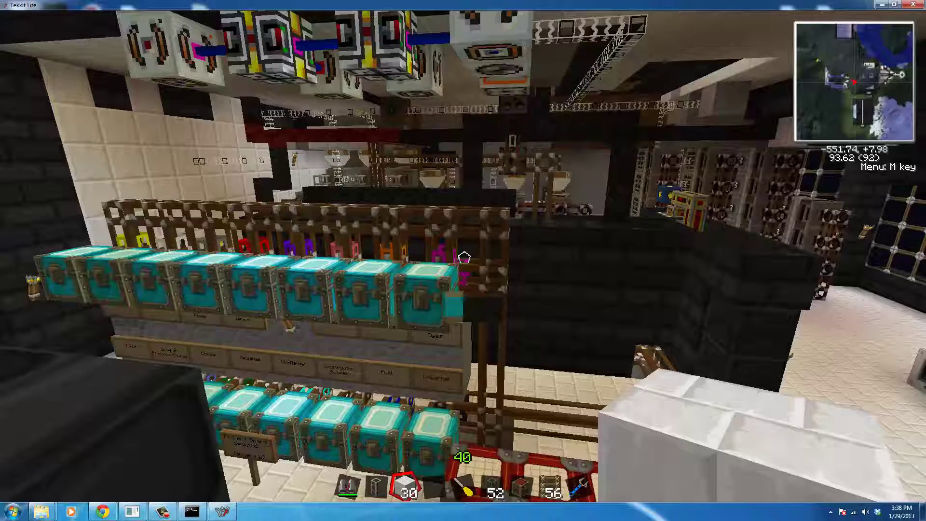
Step: Open the in-game inventory and examine the list of installed mods under the Mod item subset
key(s)
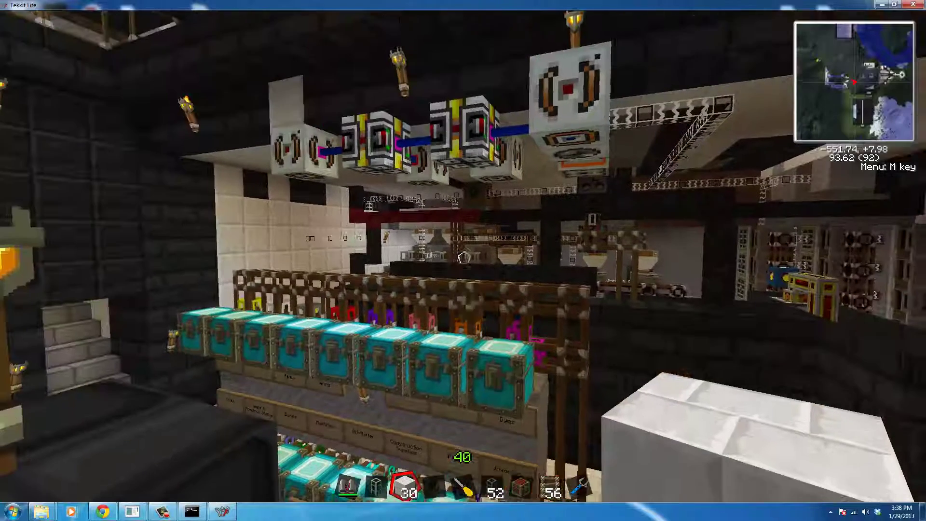
key(s)
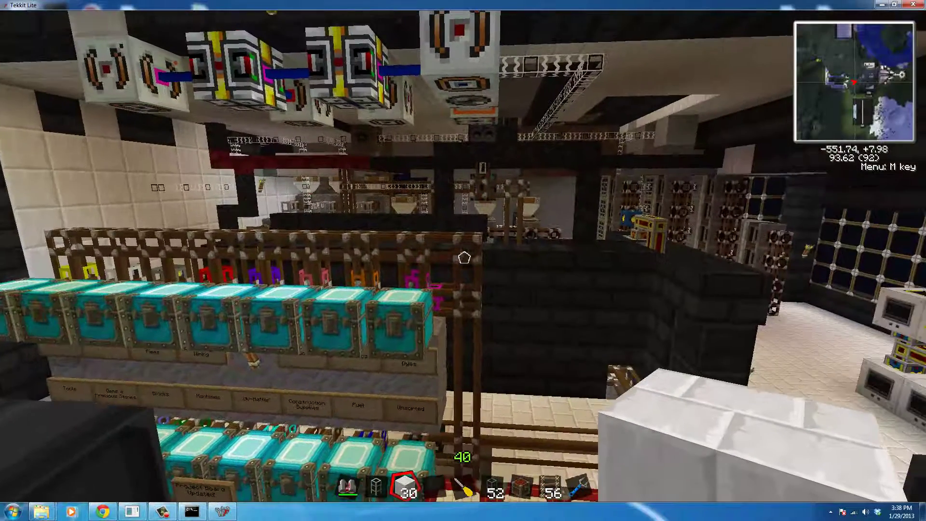
key(e)
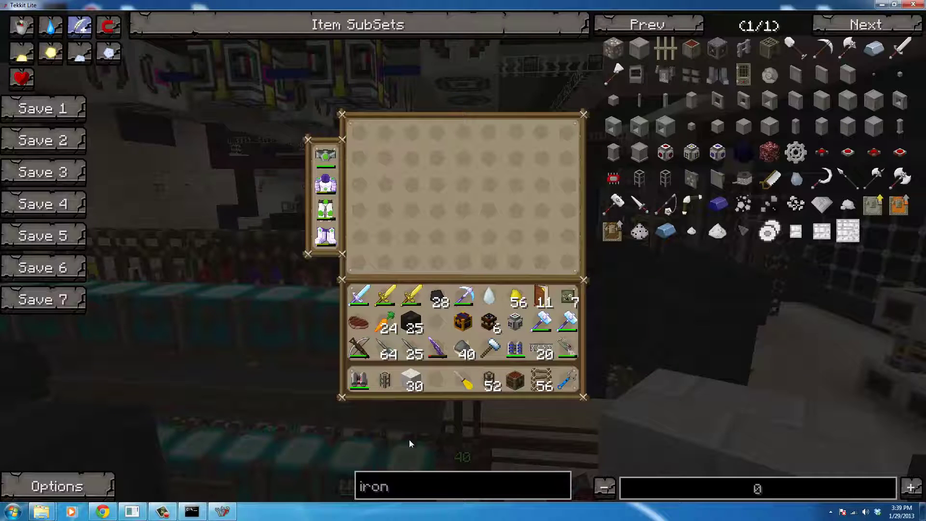
mouse_move(292, 66)
mouse_move(183, 27)
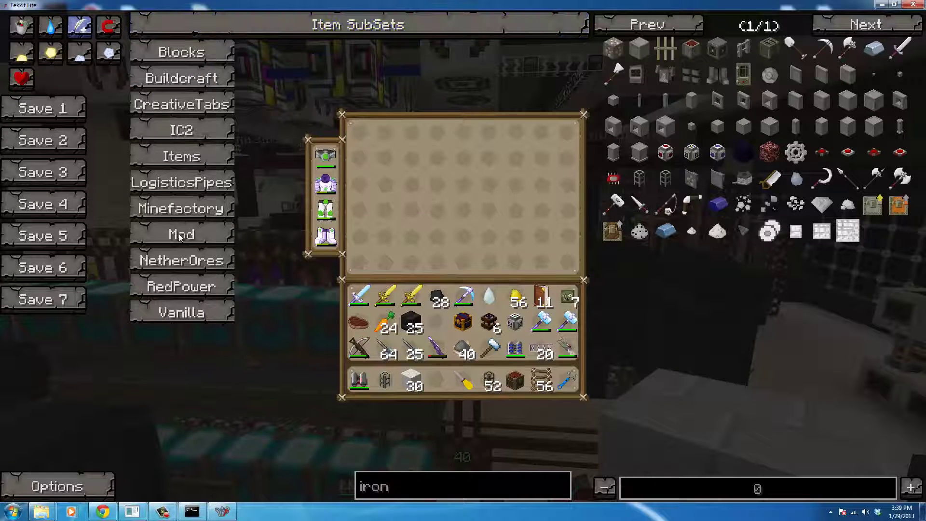
mouse_move(180, 236)
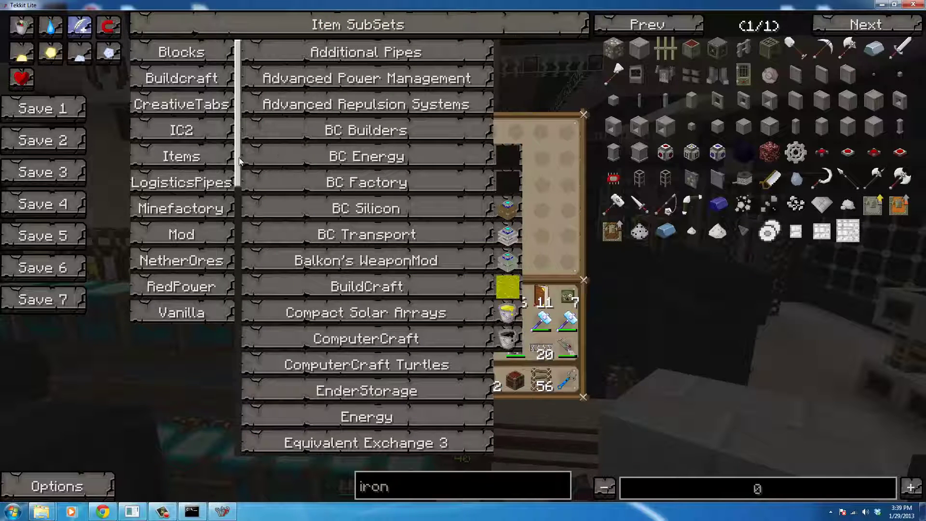
scroll(244, 273, down, 10)
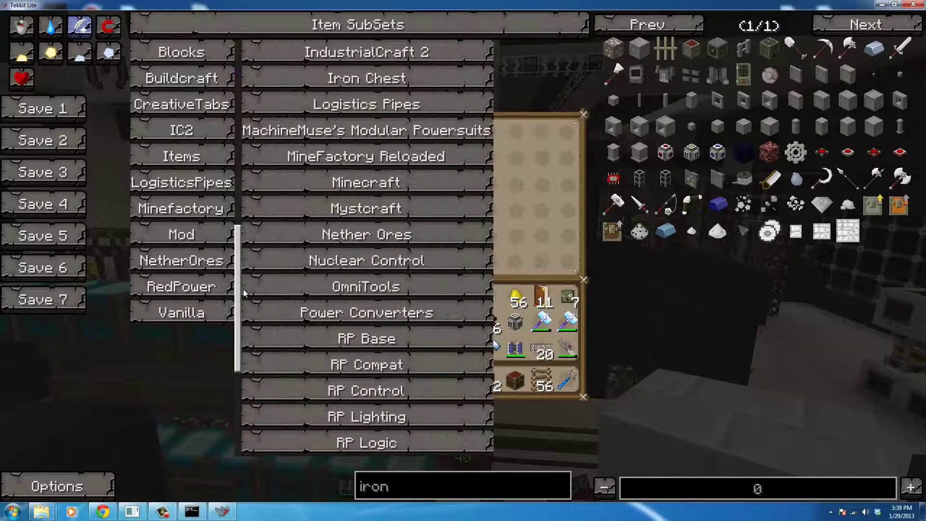
scroll(239, 370, down, 3)
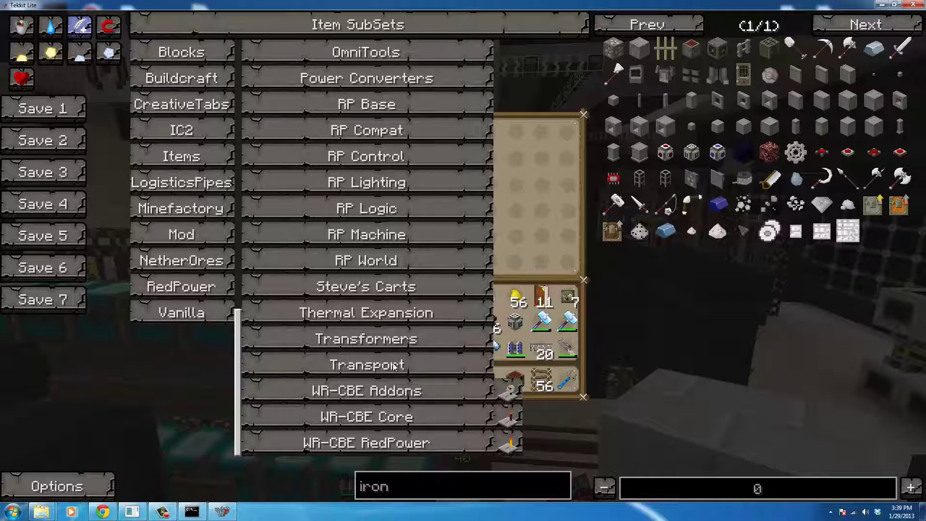
click(235, 225)
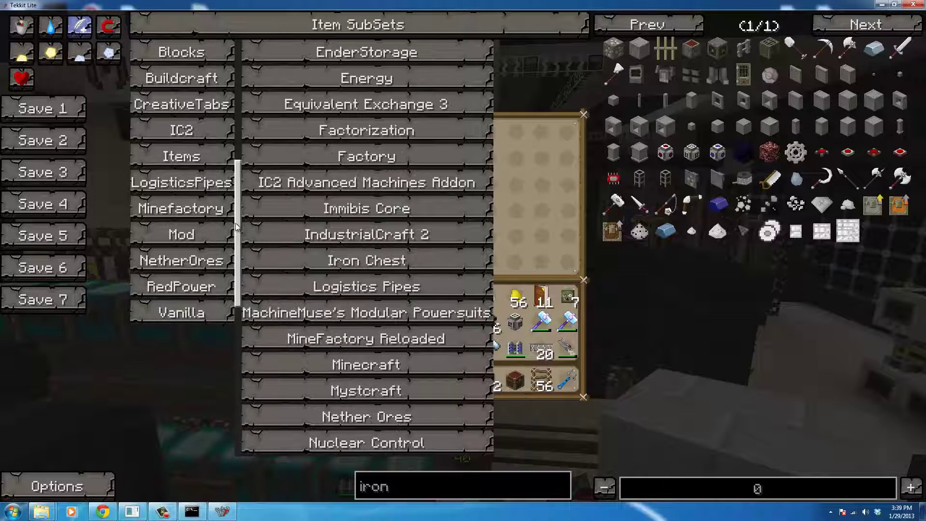
Step: Replace the item search text with "dimen", look over the matching items, and return to the game world
click(398, 486)
key(BackSpace)
key(BackSpace)
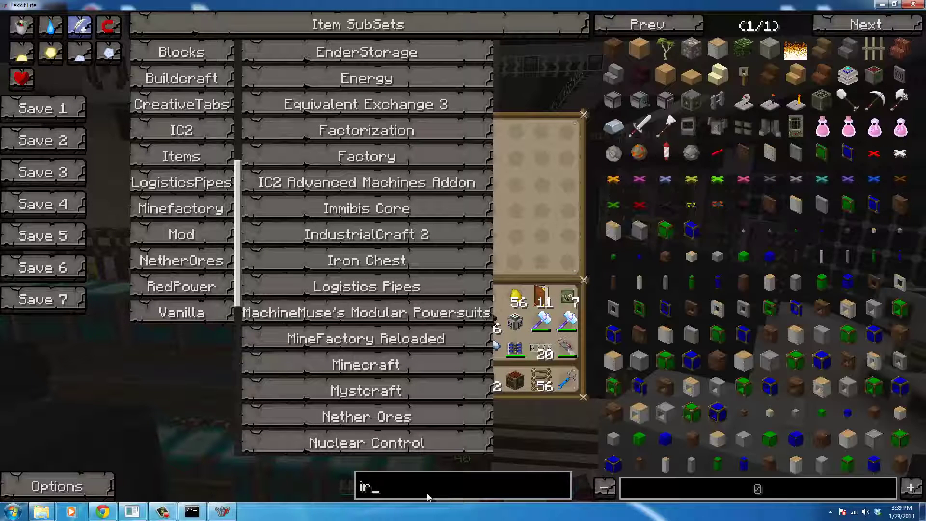
key(BackSpace)
key(BackSpace)
text(dimen)
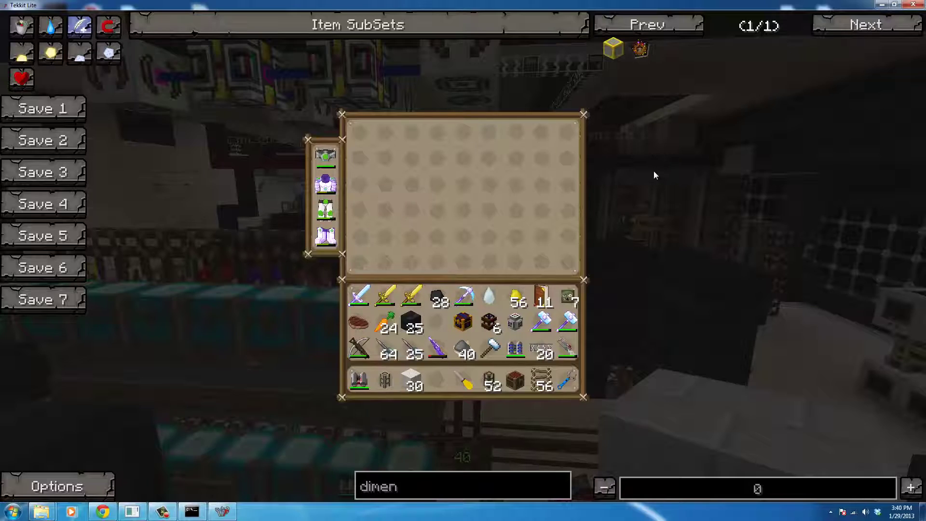
key(Escape)
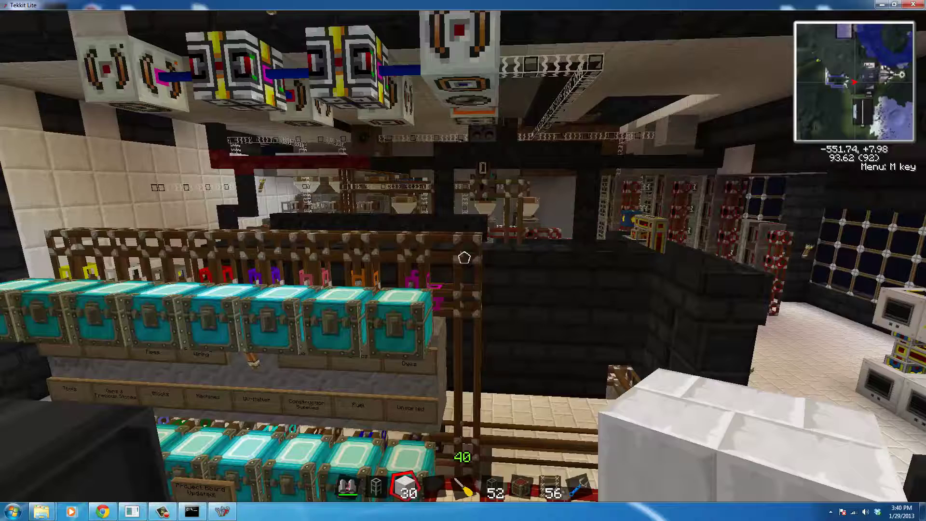
mouse_move(464, 258)
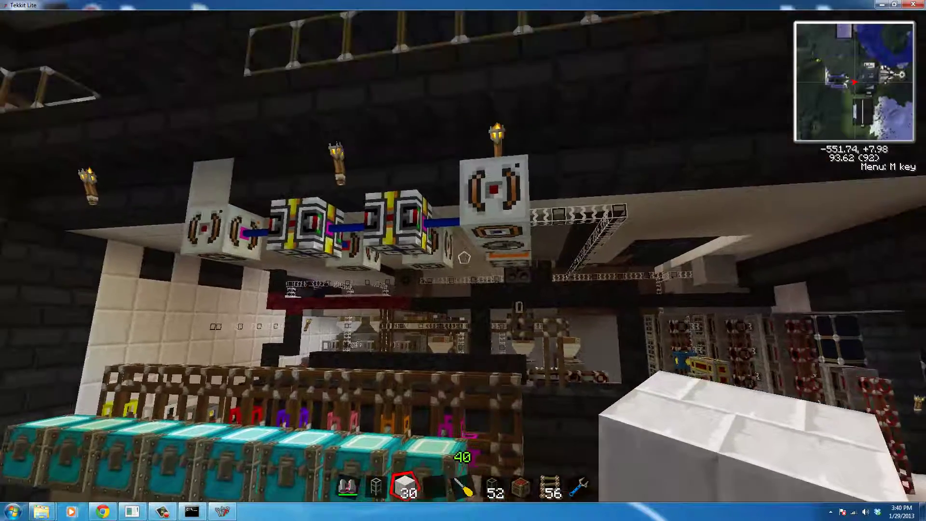